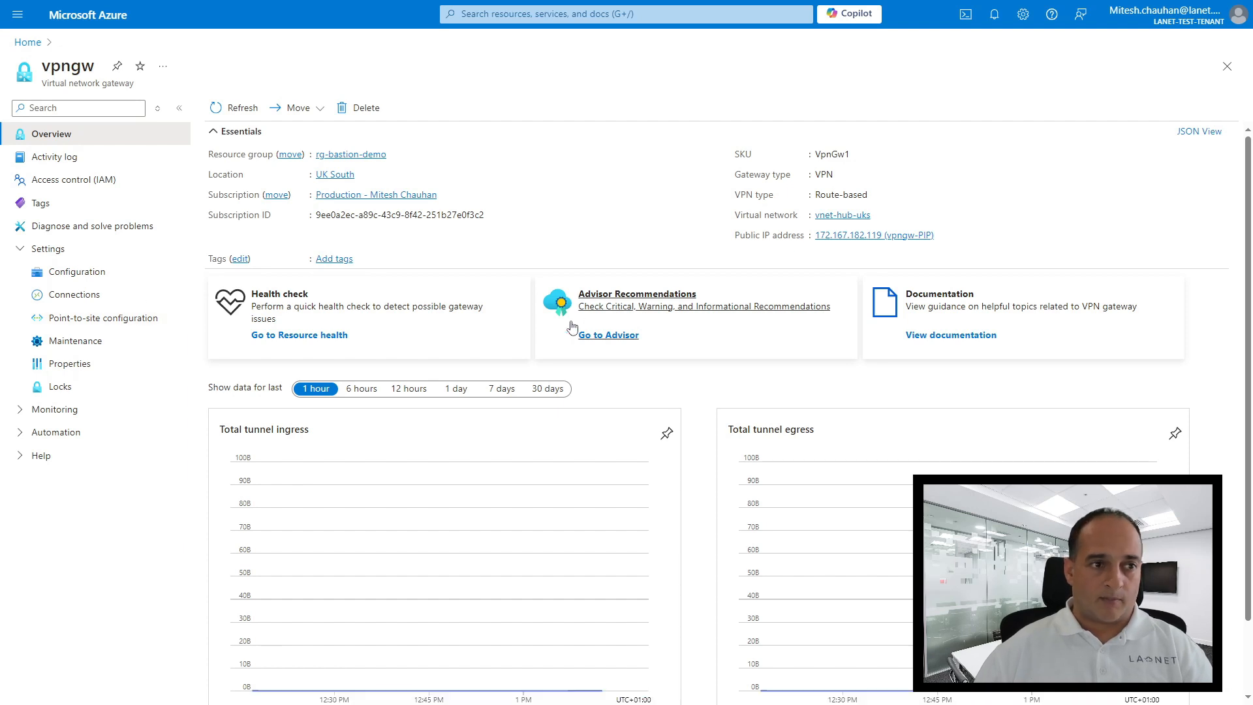
# Start configuring point-to-site on the vpngw gateway and set its address pool to 10.100.0.0/26.
pyautogui.click(116, 320)
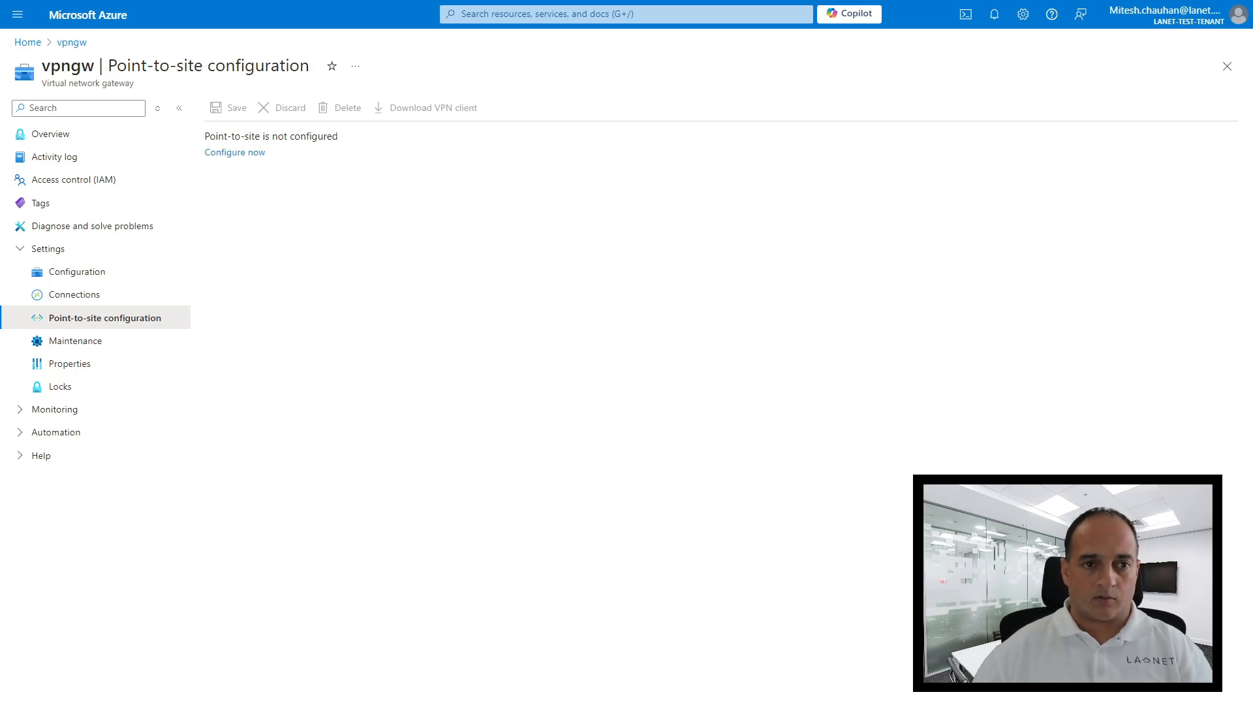
pyautogui.click(235, 154)
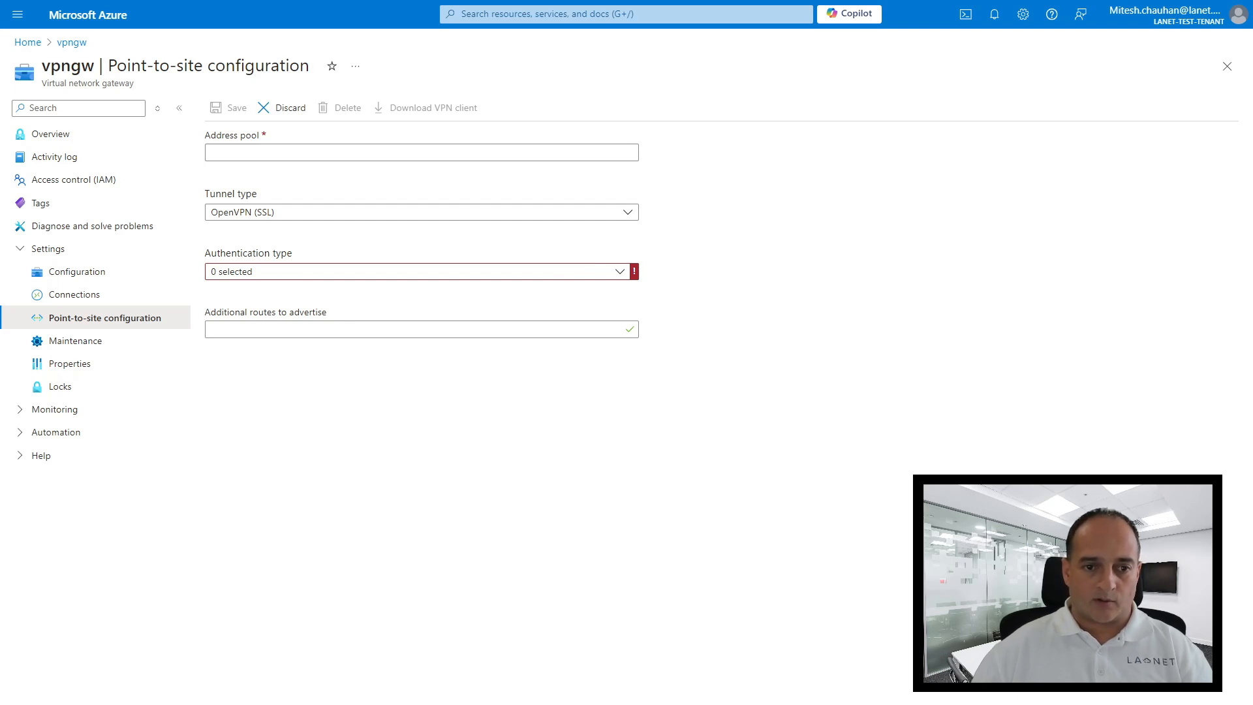
pyautogui.click(264, 153)
pyautogui.write('10.100.0.0/26')
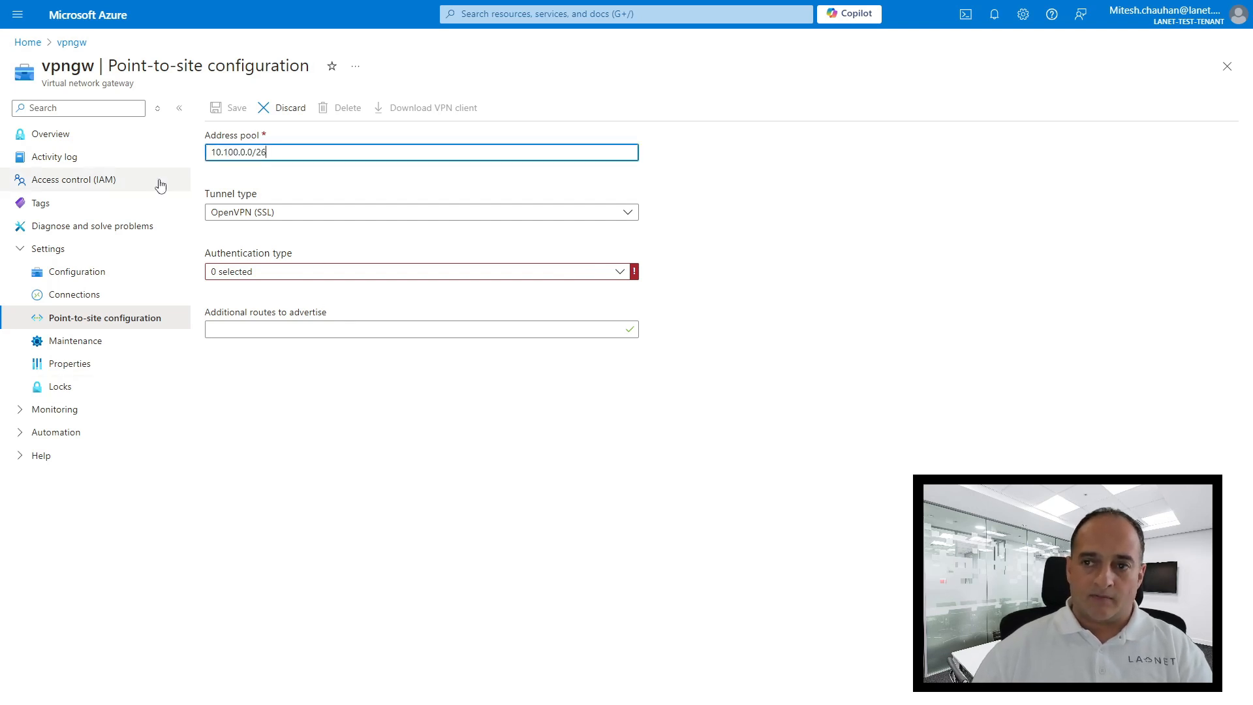
pyautogui.press('Tab')
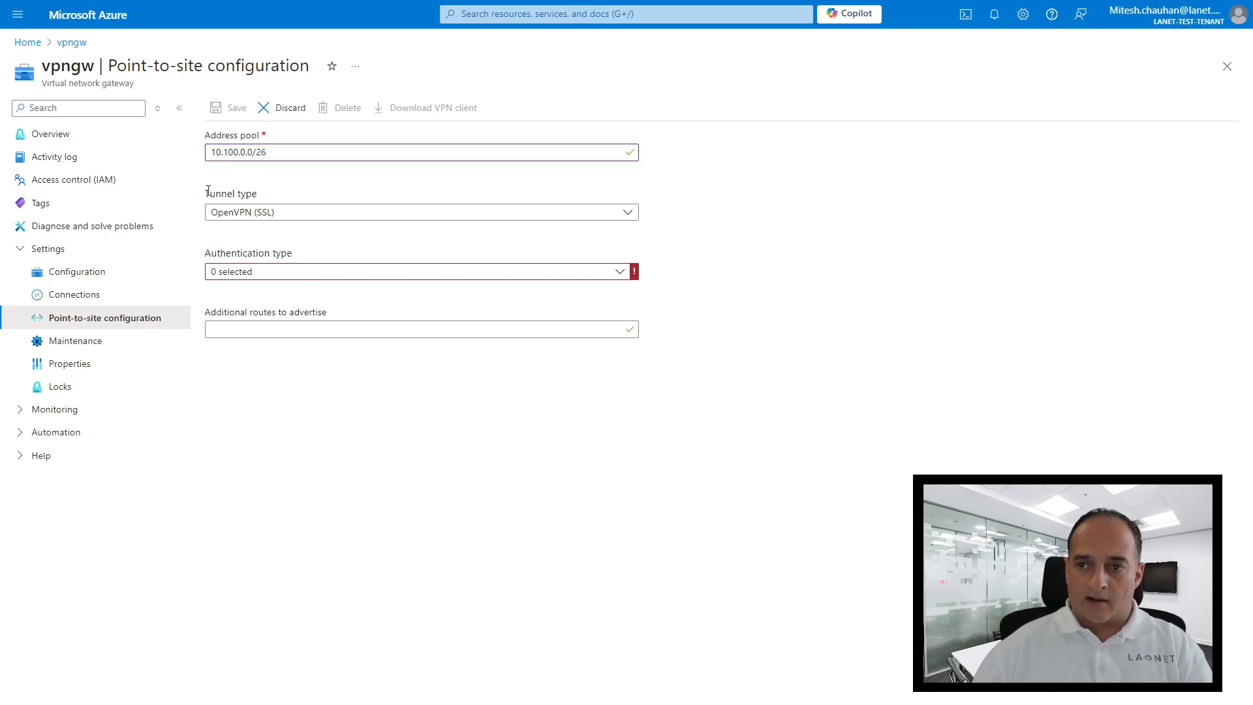
pyautogui.click(264, 274)
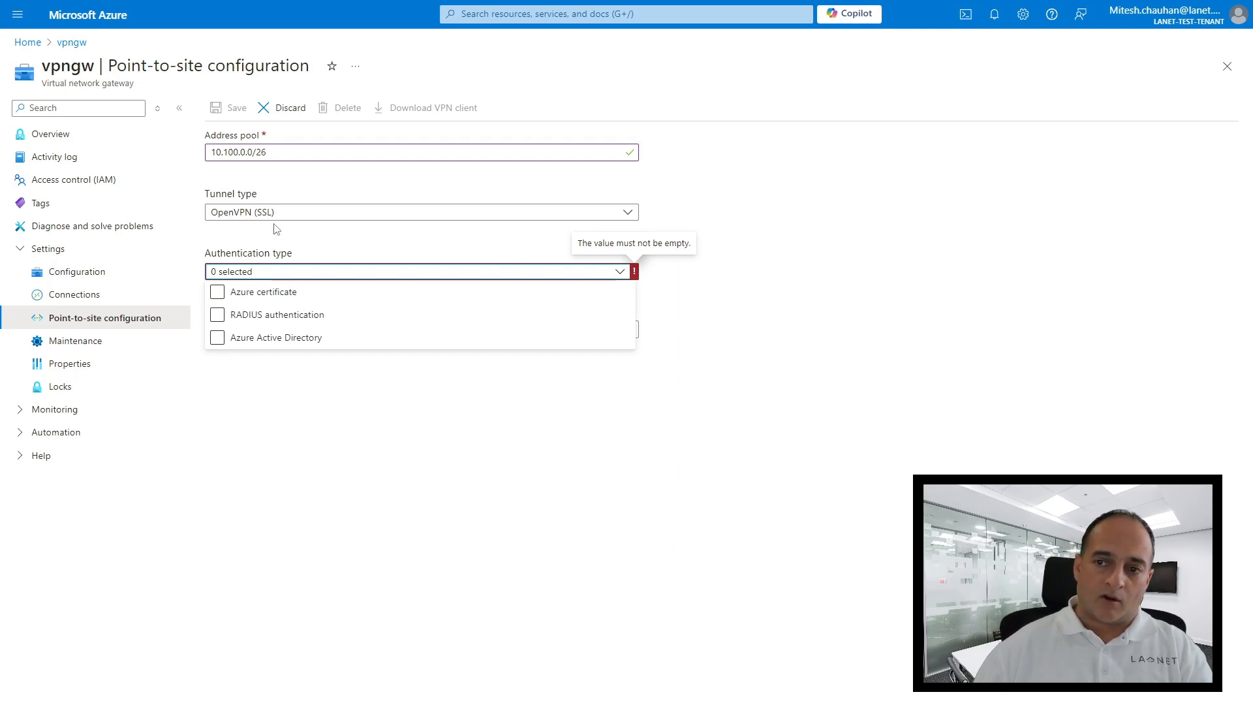
pyautogui.click(267, 340)
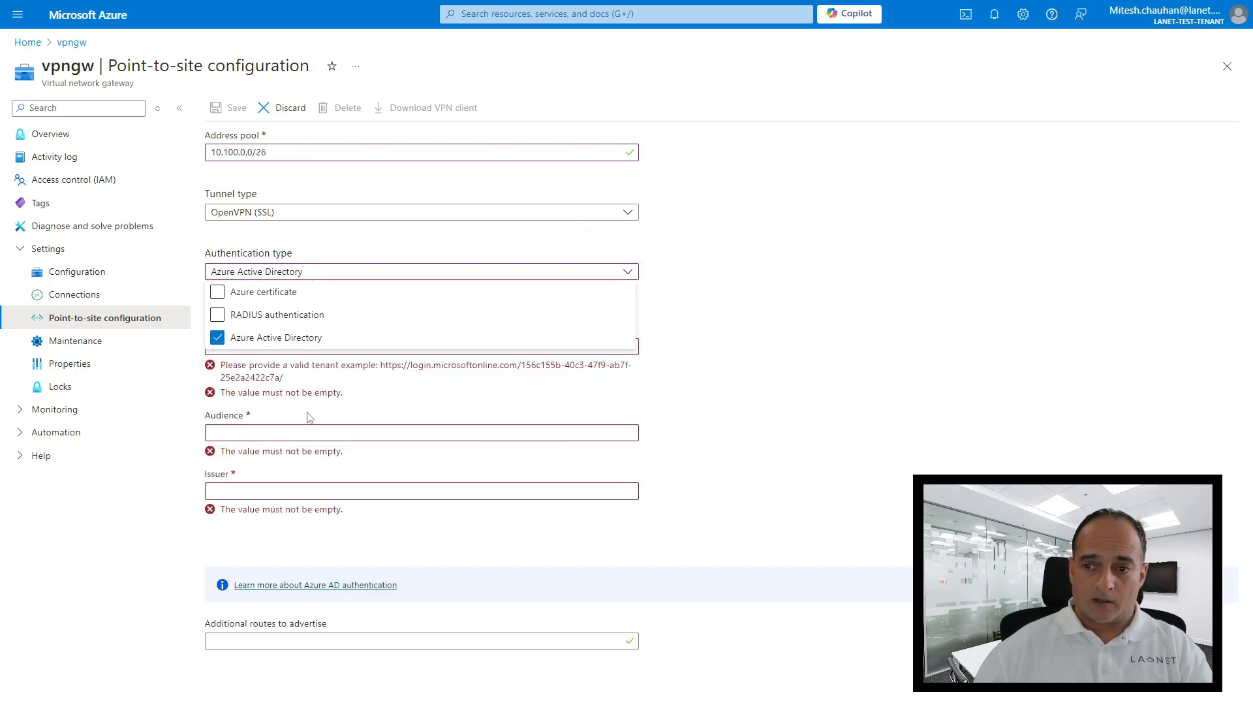
pyautogui.click(309, 417)
pyautogui.click(274, 346)
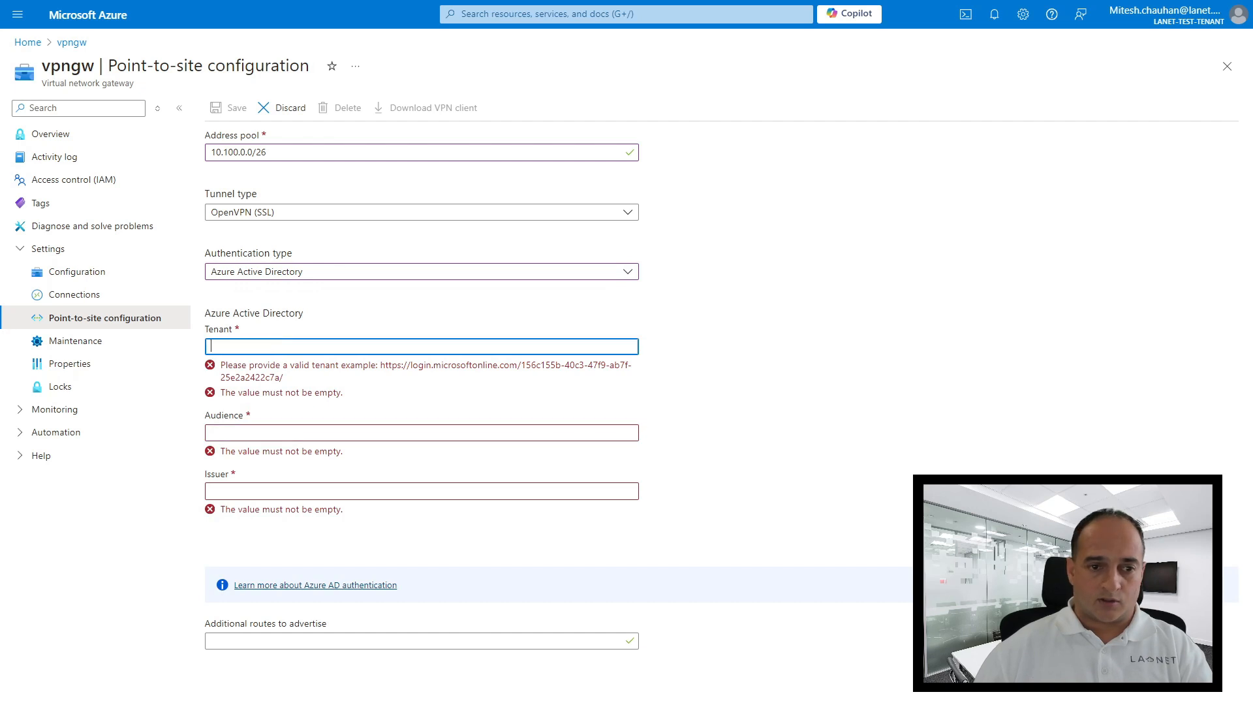
pyautogui.write('https://login.microsoftonline.com/6f9d56b9-83bc-46ec-89fa-07aeeb77e419')
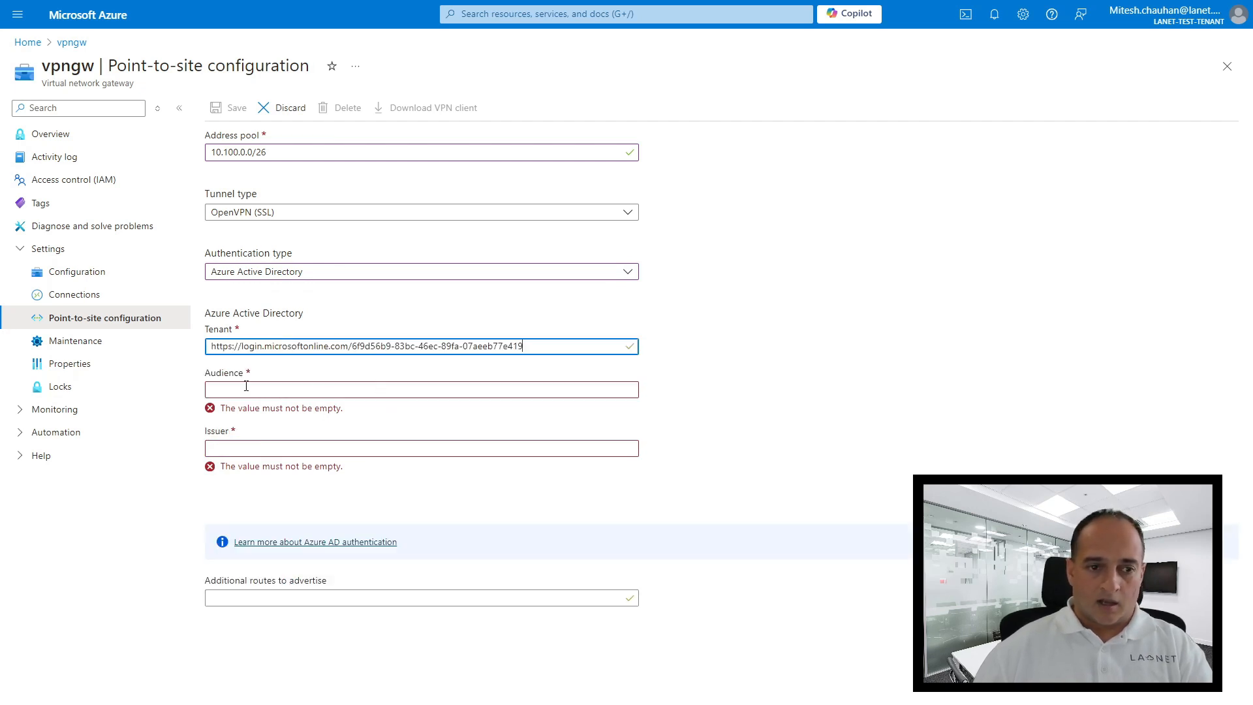
# Set the Azure Active Directory audience to c632b3df-fb67-4d84-bdcf-b95ad541b5c8.
pyautogui.click(246, 386)
pyautogui.hotkey('alt', 'Tab')
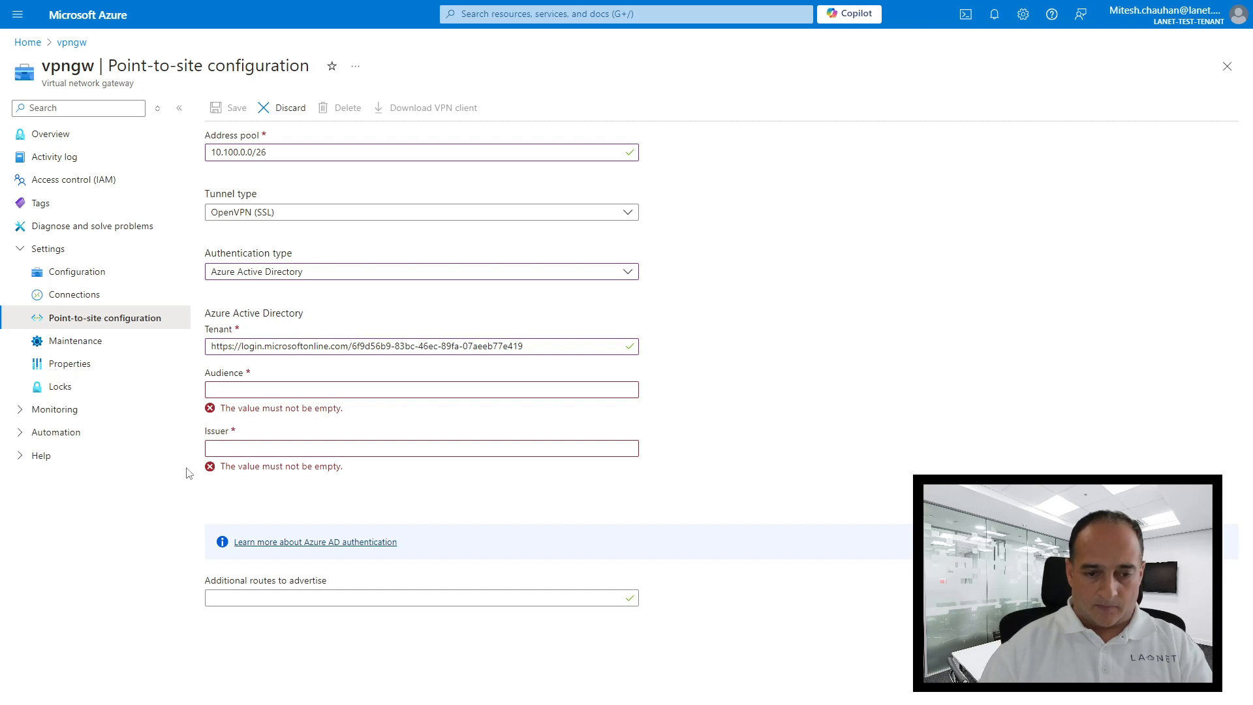
pyautogui.click(291, 391)
pyautogui.write('c632b3df-fb67-4d84-bdcf-b95ad541b5c8')
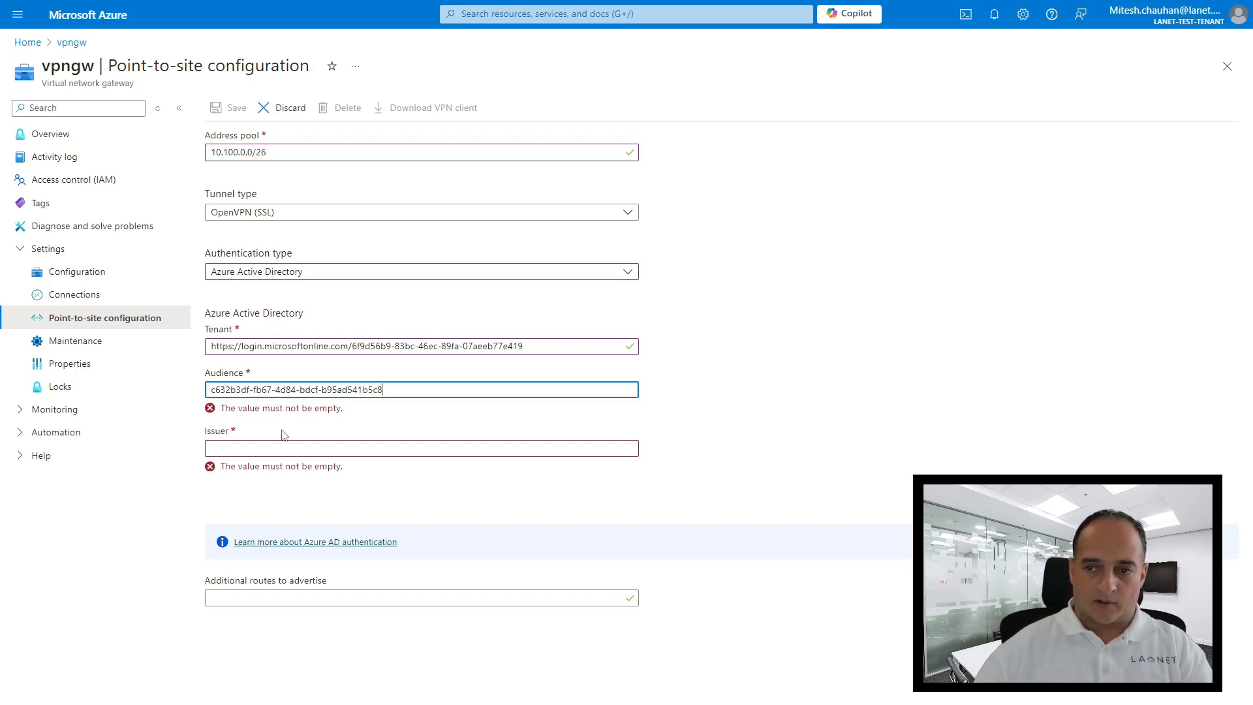
pyautogui.hotkey('alt', 'Tab')
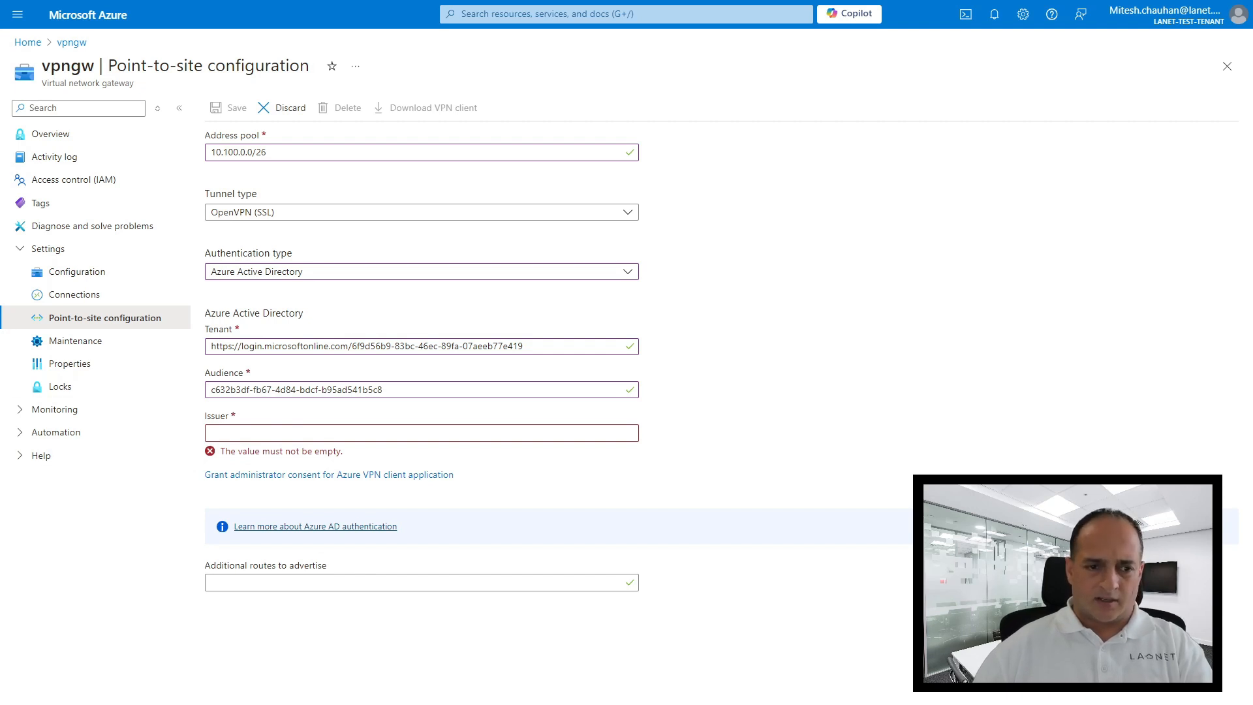
pyautogui.click(281, 432)
pyautogui.write('https://sts.windows.net/6f9d56b9-83bc-46ec-89fa-07aeeb77e419/')
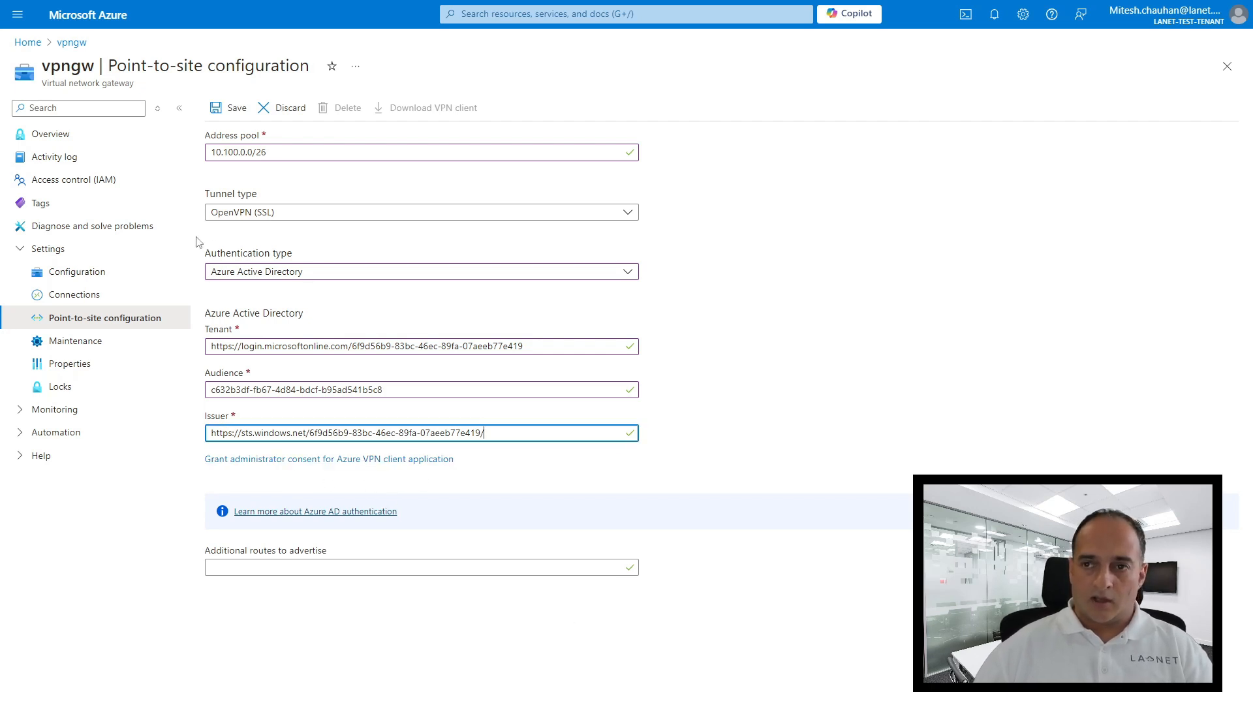
pyautogui.click(225, 110)
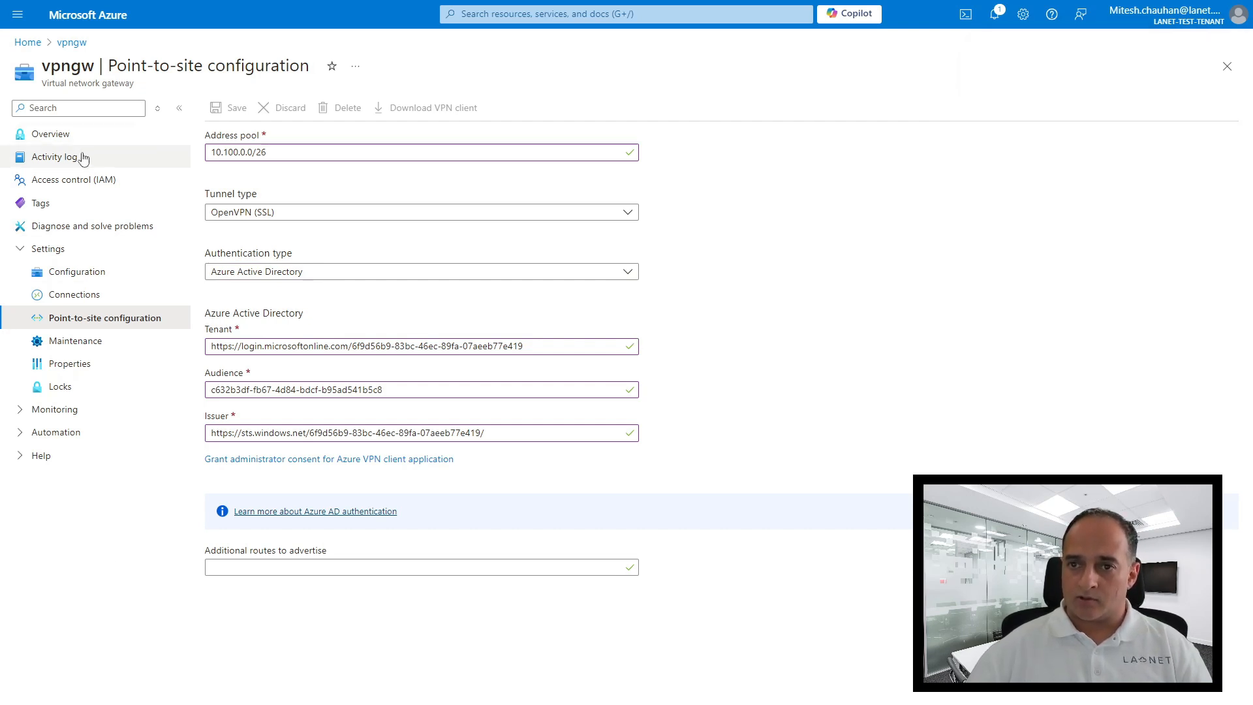
pyautogui.click(75, 317)
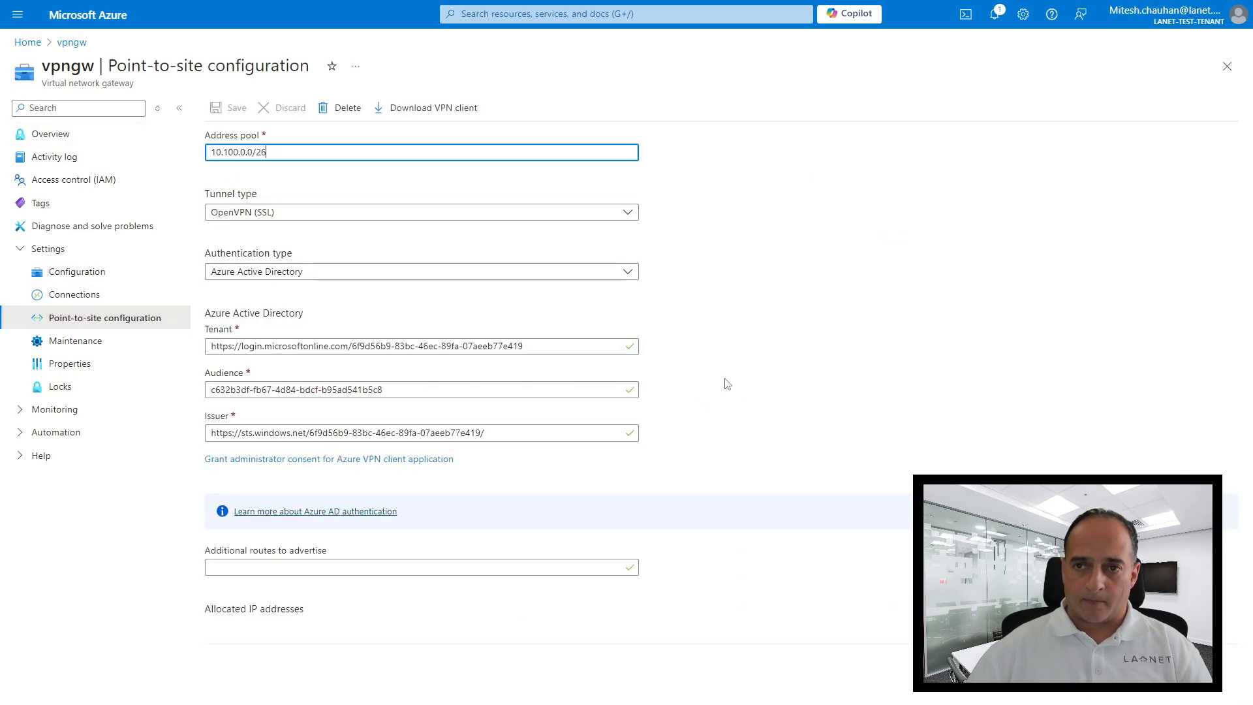
# Download the VPN client package and locate azurevpnconfig.xml in the extracted C:\Temp\VPNGW\AzureVPN folder.
pyautogui.click(427, 115)
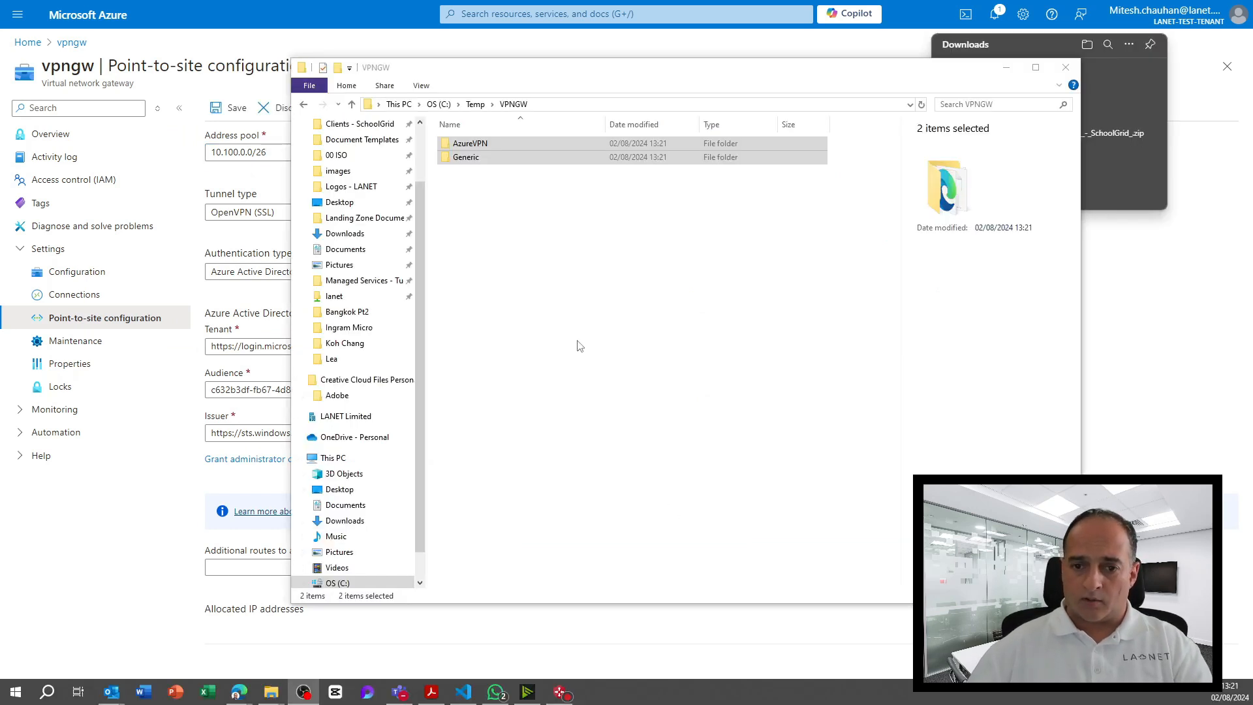
pyautogui.doubleClick(480, 143)
pyautogui.click(475, 150)
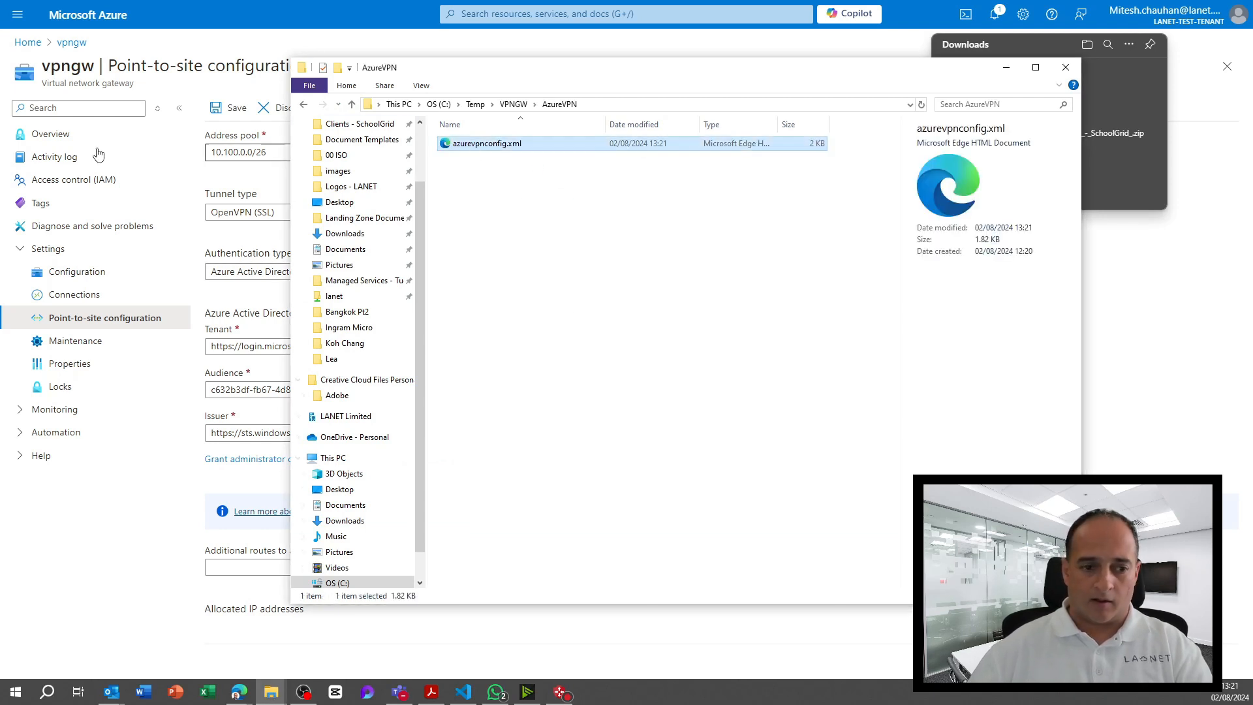
# Switch to Azure VPN Client, import azurevpnconfig.xml from C:\Temp\VPNGW\AzureVPN and save it as a VPN connection.
pyautogui.hotkey('alt', 'Tab')
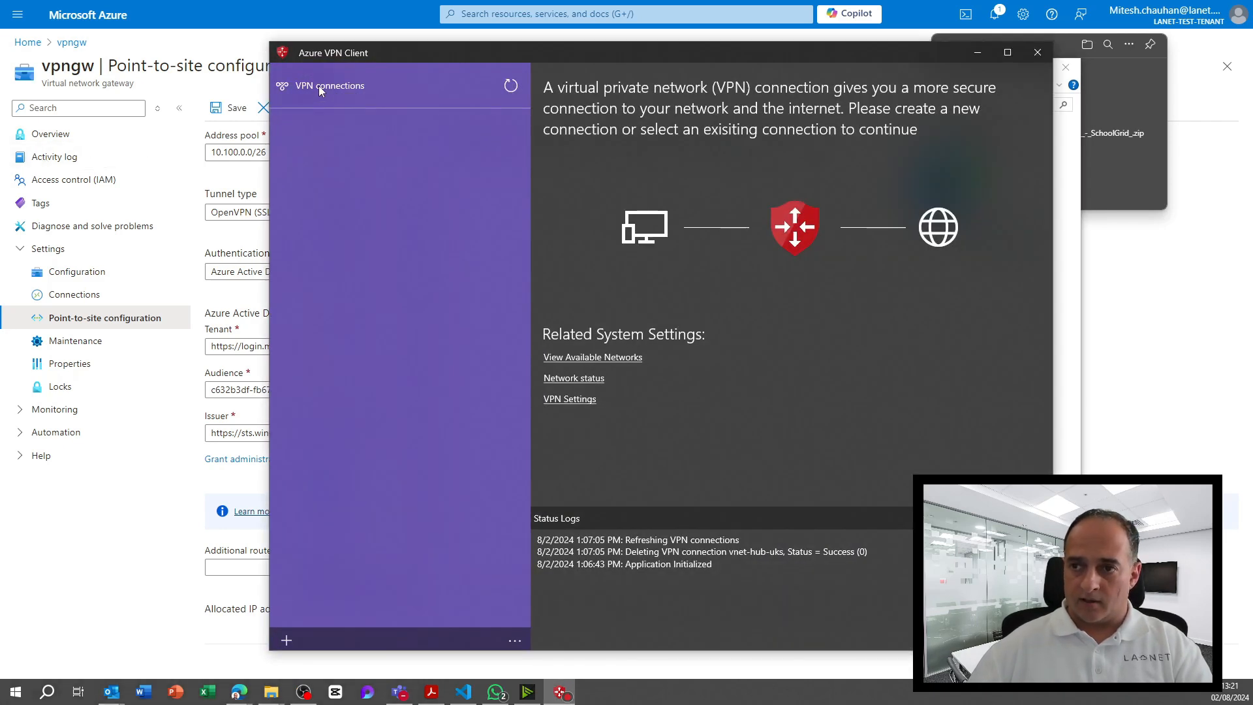
pyautogui.click(287, 636)
pyautogui.click(310, 611)
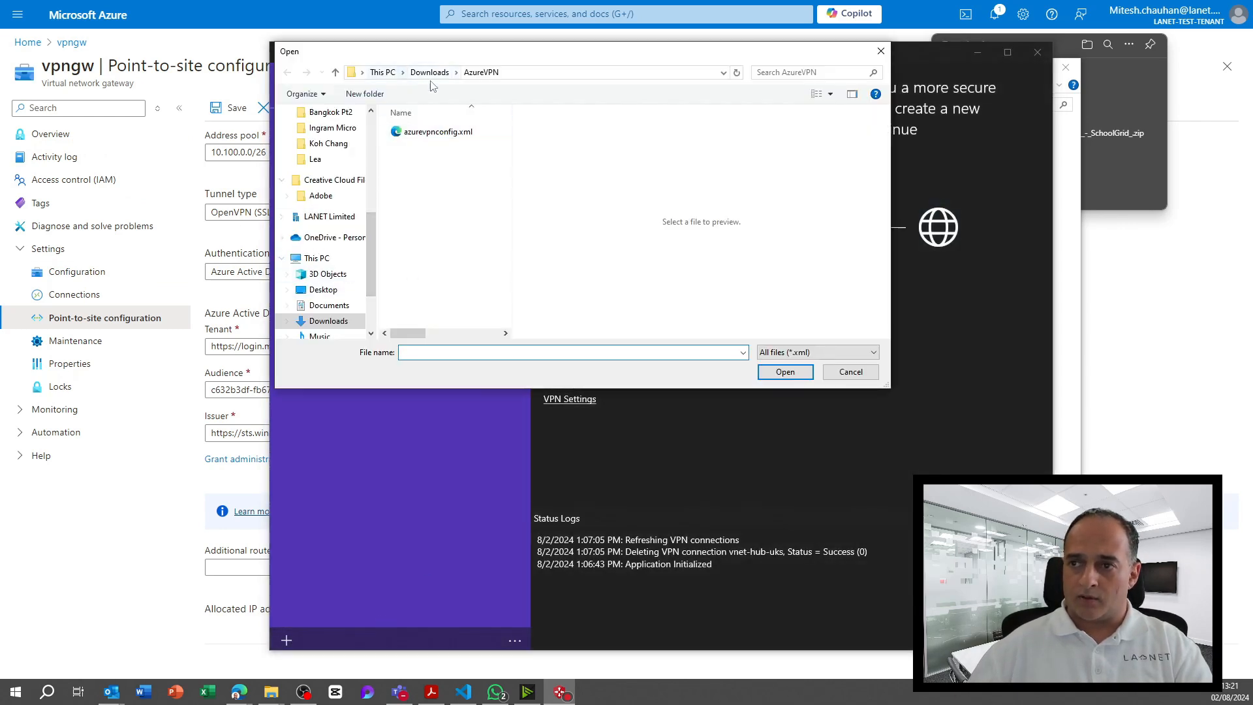
pyautogui.click(316, 258)
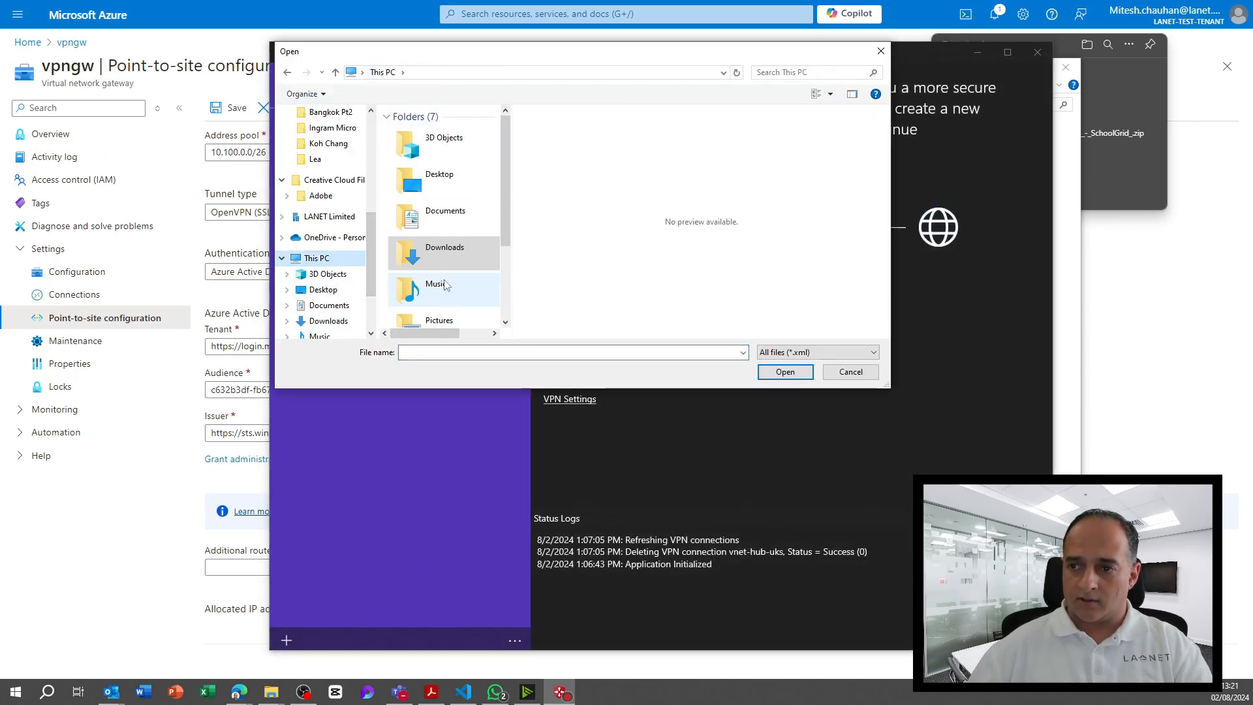
pyautogui.scroll(-2, 476, 307)
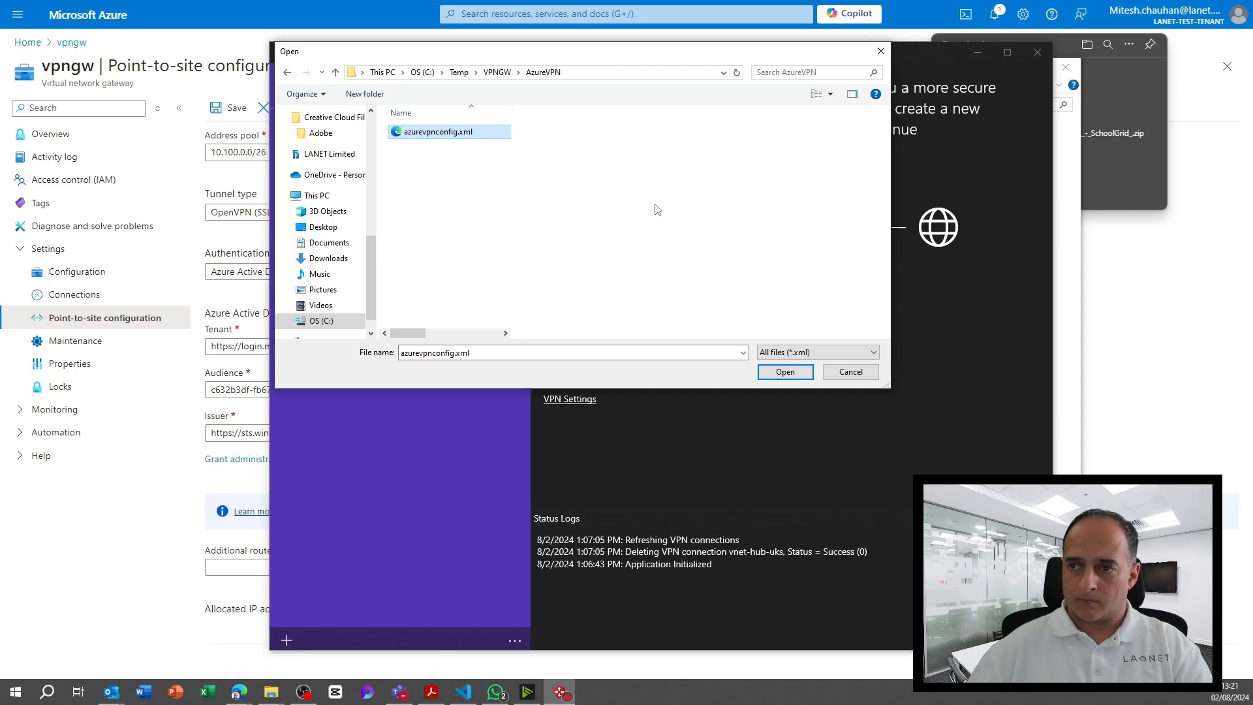
pyautogui.click(785, 371)
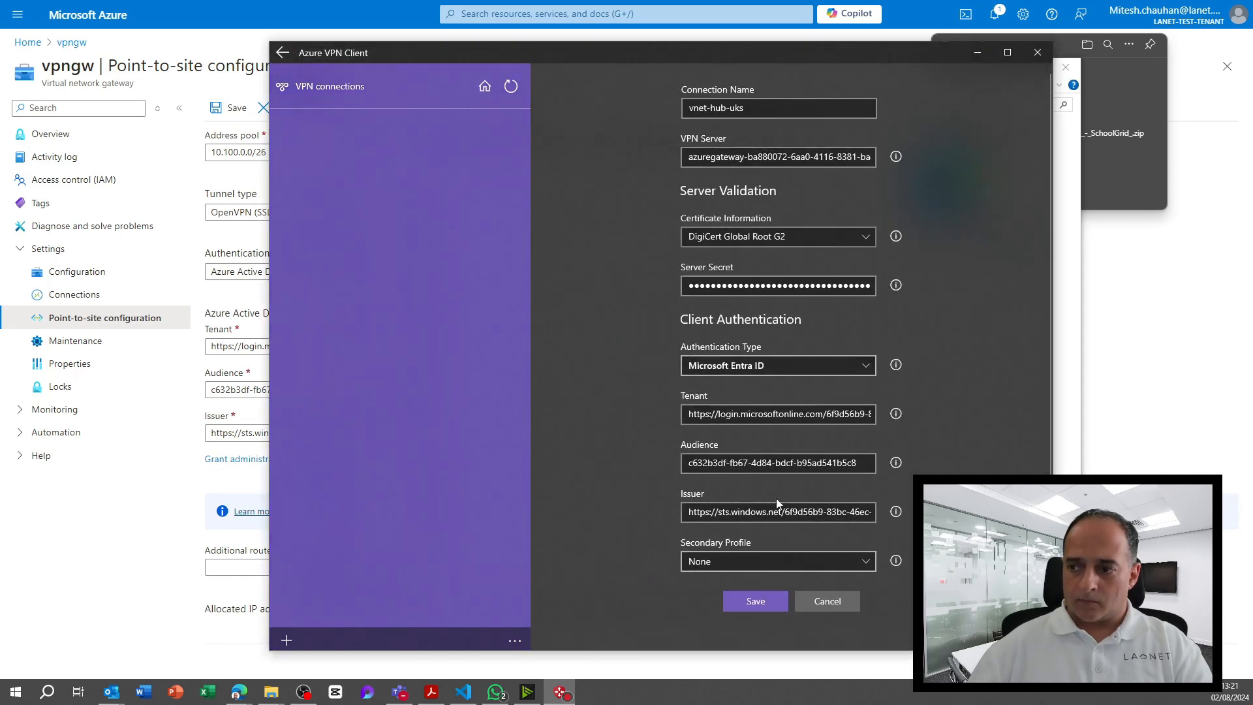
pyautogui.click(756, 601)
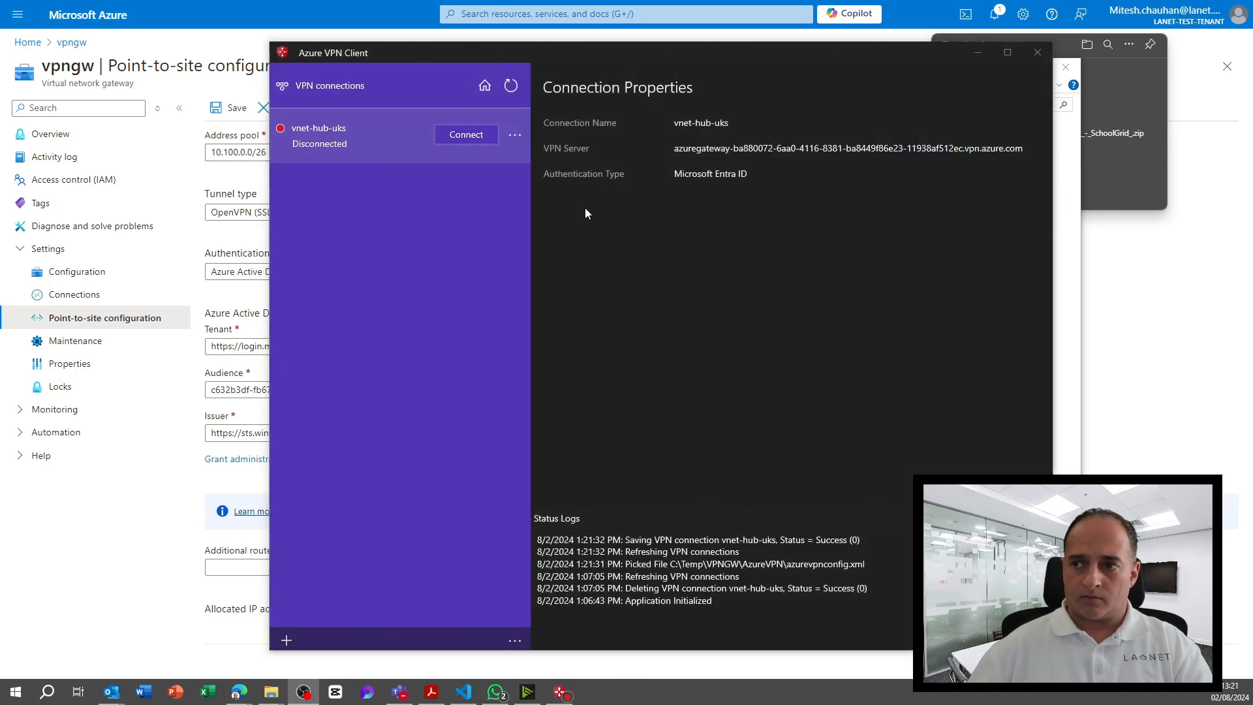
# Connect to the vnet-hub-uks VPN, signing in with the second listed account.
pyautogui.click(472, 136)
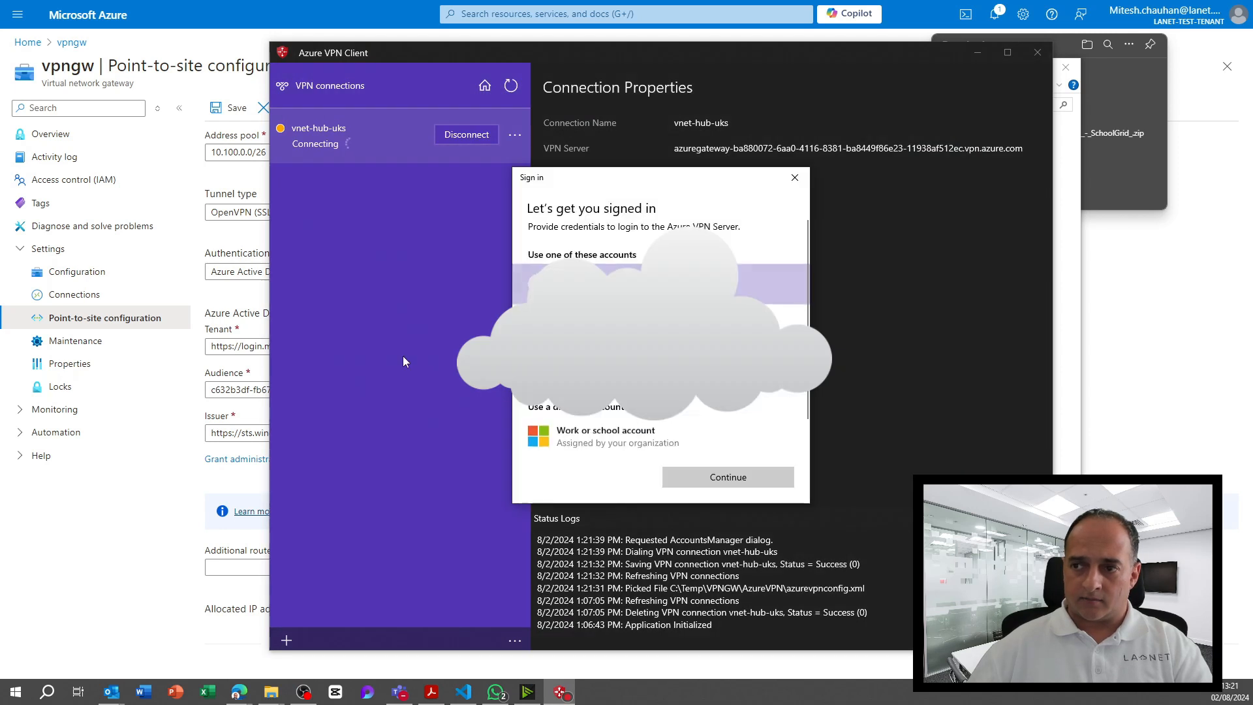
pyautogui.click(653, 323)
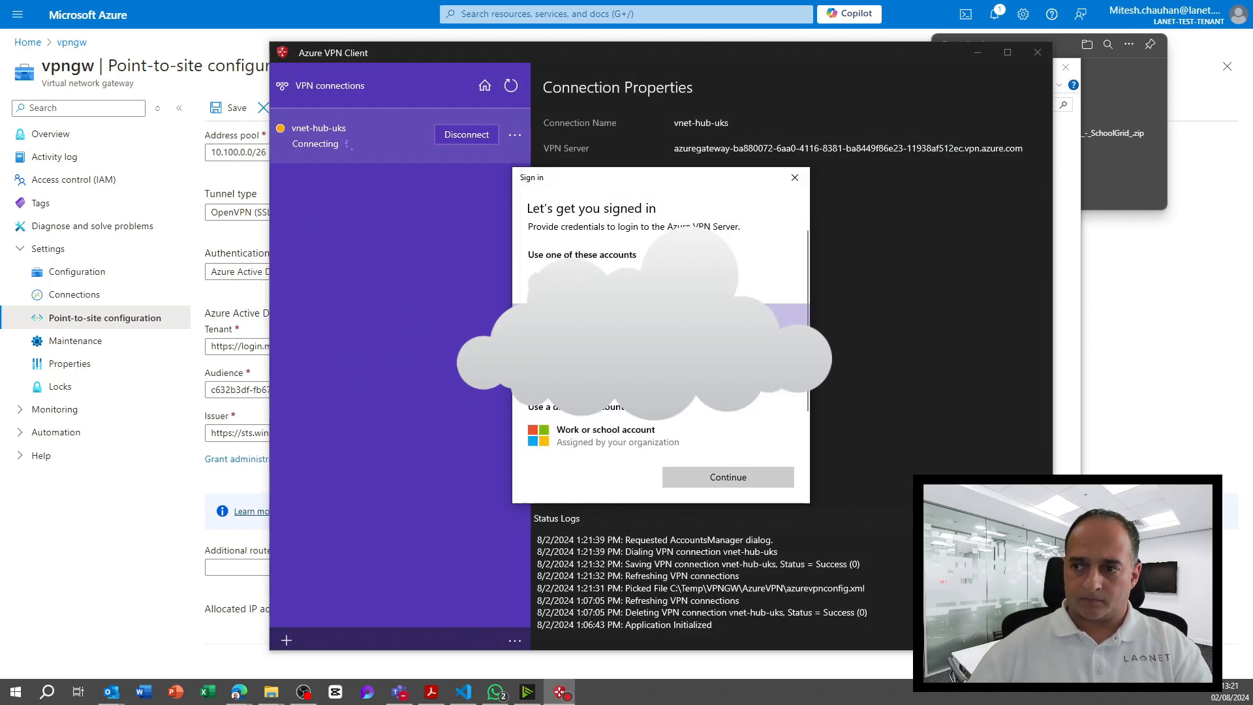
pyautogui.click(740, 484)
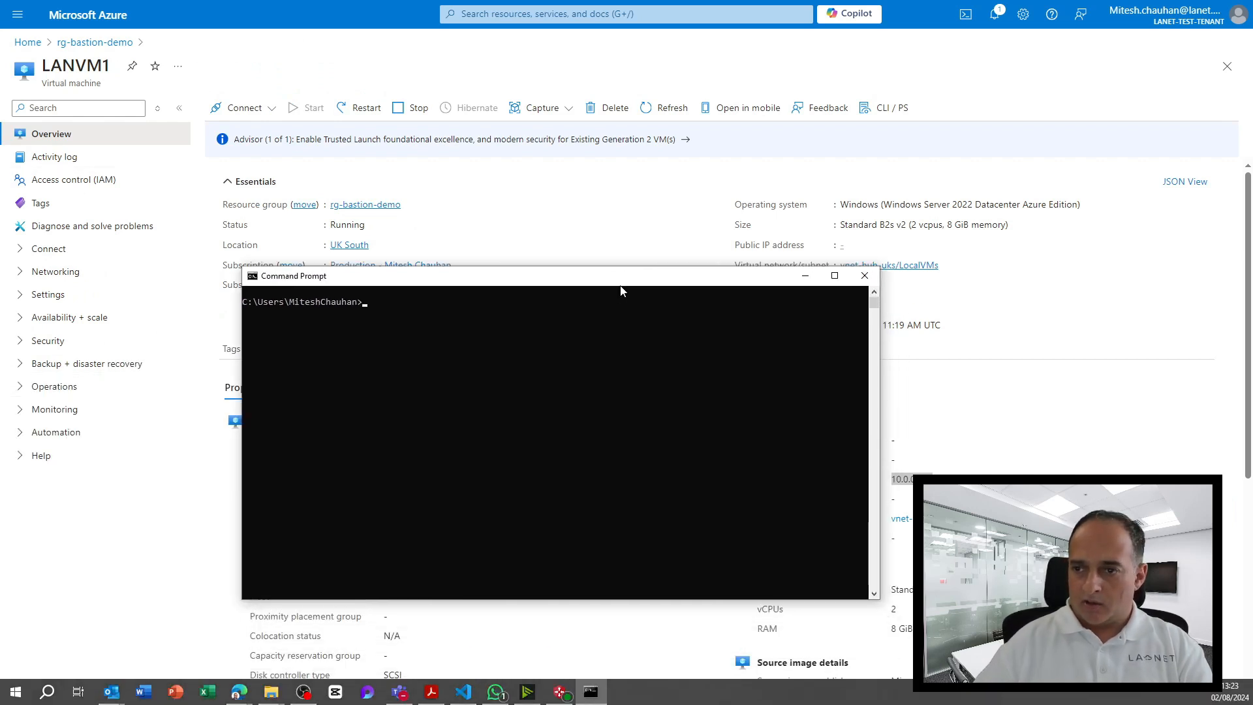
# Ping LANVM1's private address 10.0.0.164 from Command Prompt to test the VPN connection.
pyautogui.write('ping 10.0.0.164')
pyautogui.press('Return')
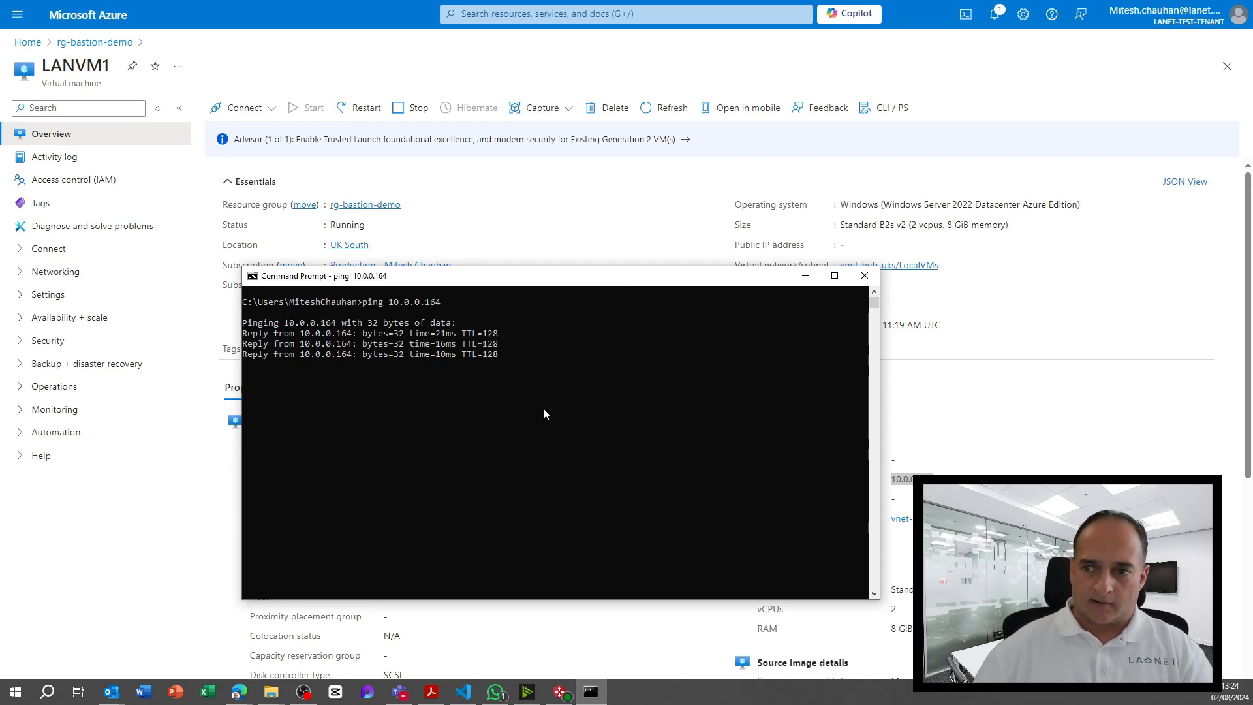
pyautogui.press('Up')
pyautogui.press('Escape')
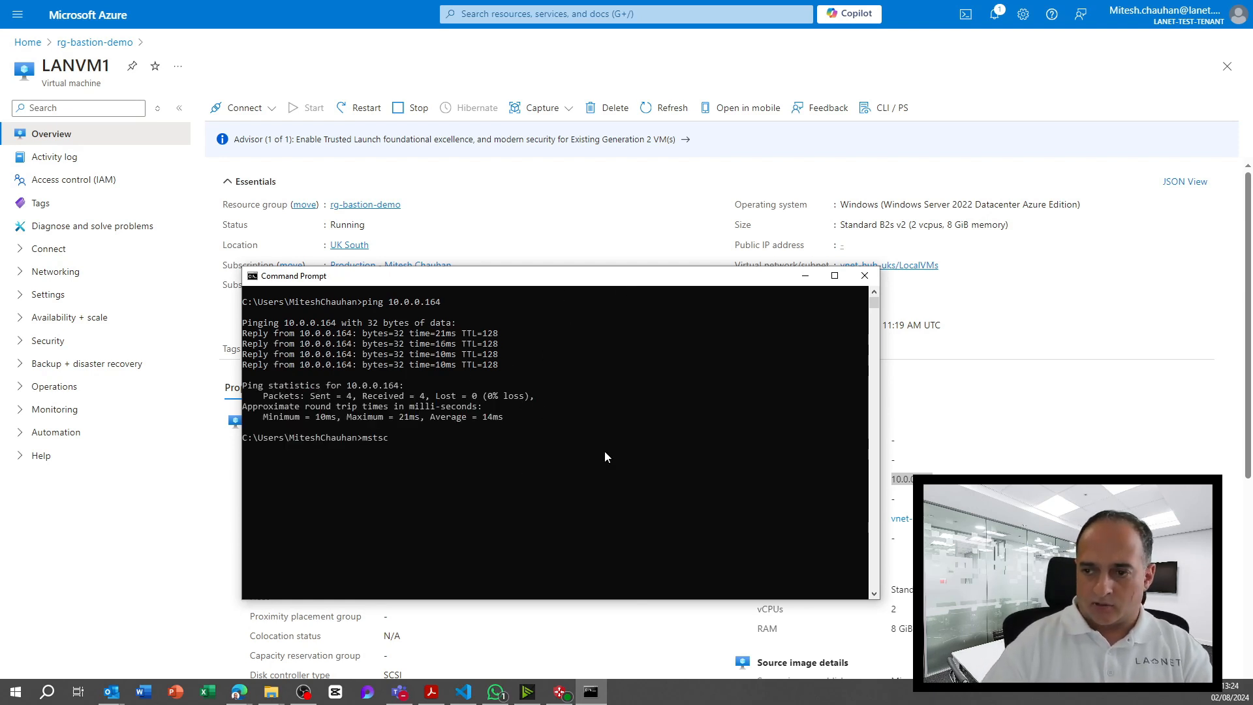
# Launch Remote Desktop Connection from Command Prompt with the mstsc command.
pyautogui.press('Up')
pyautogui.press('Escape')
pyautogui.write('mstsc')
pyautogui.press('Return')
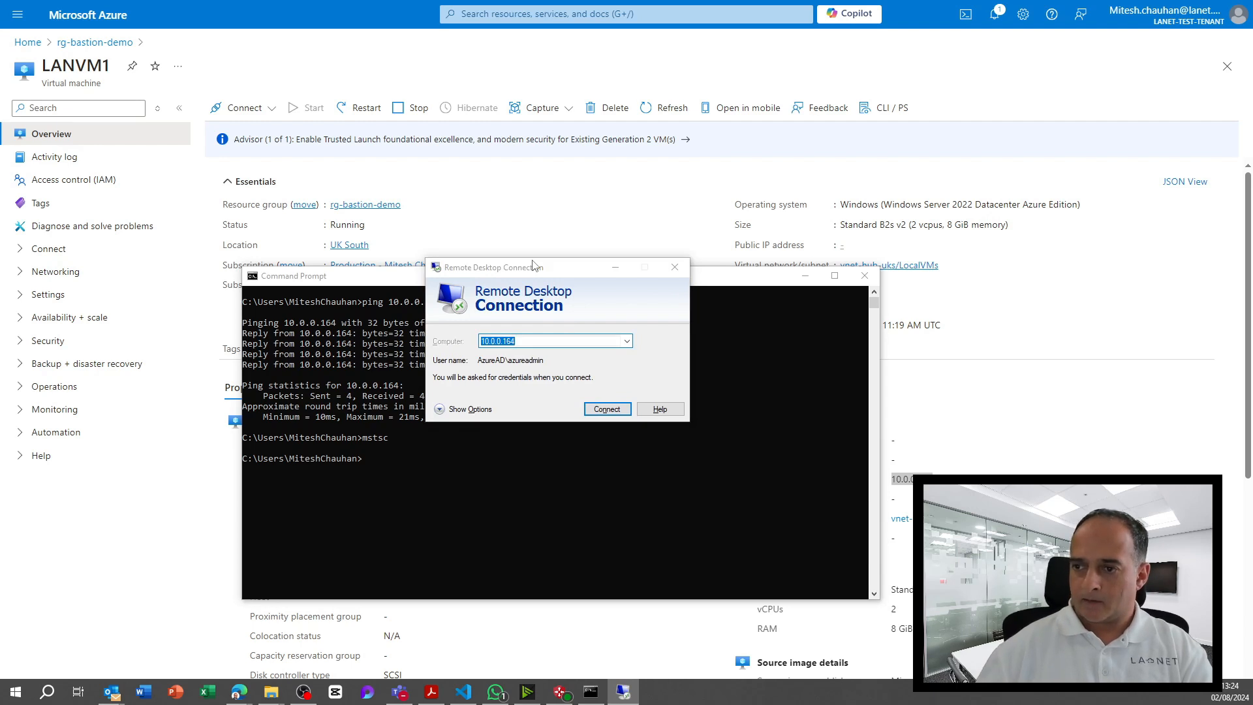
# Connect to 10.0.0.164 over Remote Desktop, entering the administrator account password and accepting the untrusted certificate.
pyautogui.press('Return')
pyautogui.write('********')
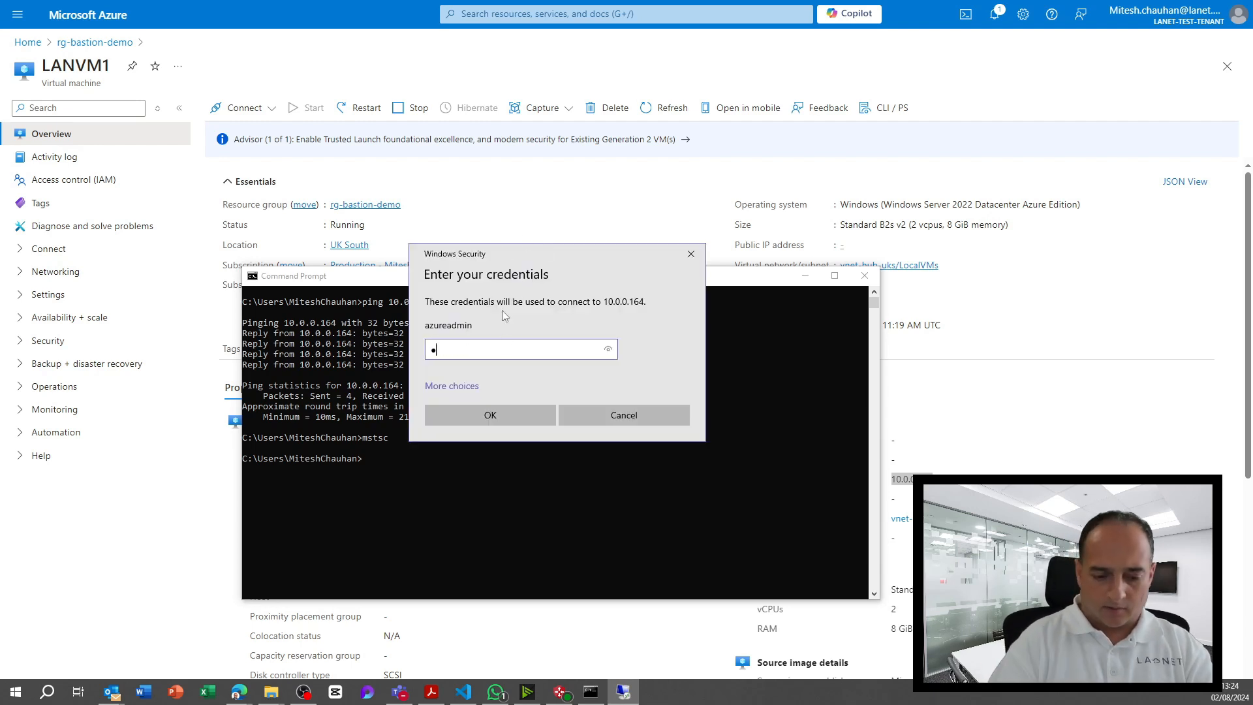
pyautogui.hotkey('ctrl', 'a')
pyautogui.write('*********')
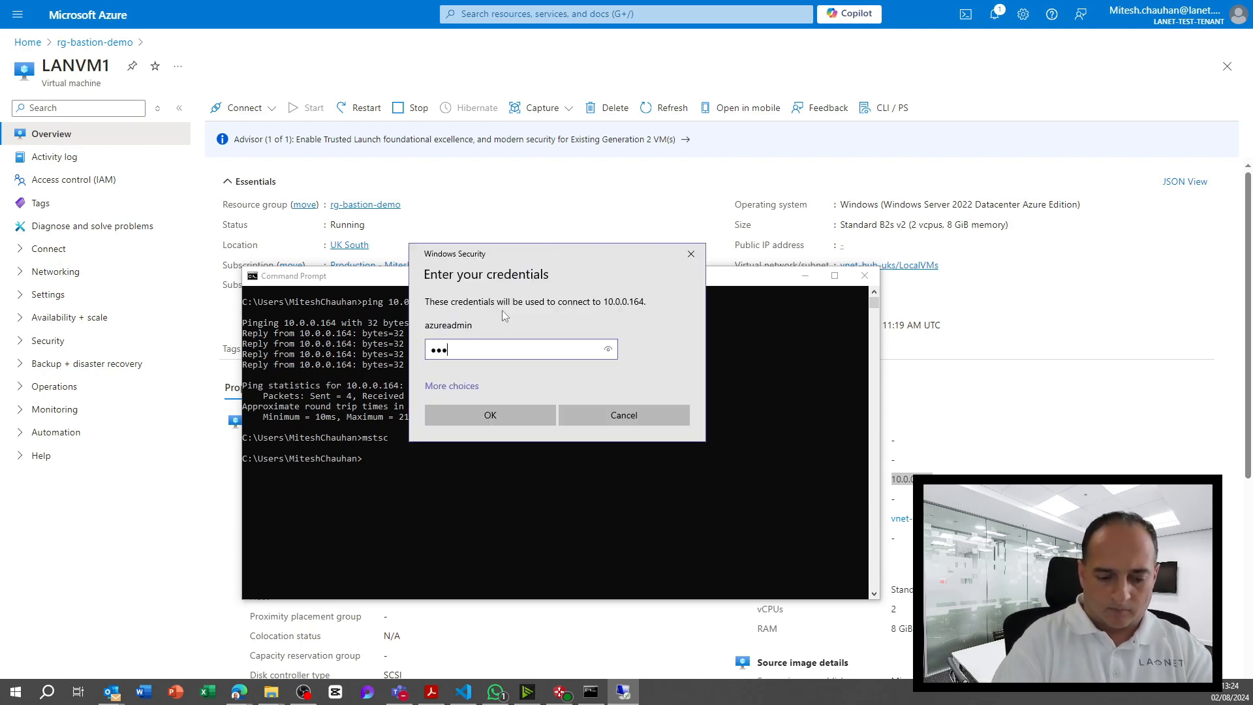
pyautogui.write('**')
pyautogui.press('Return')
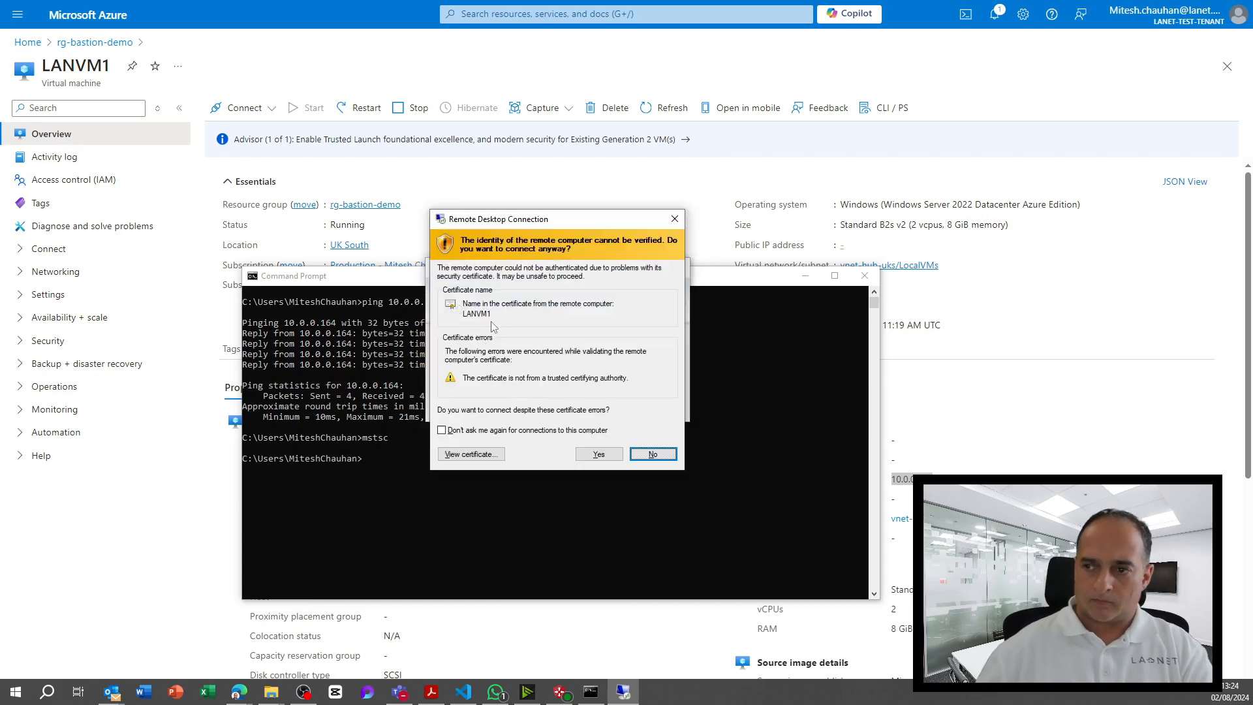
pyautogui.click(608, 455)
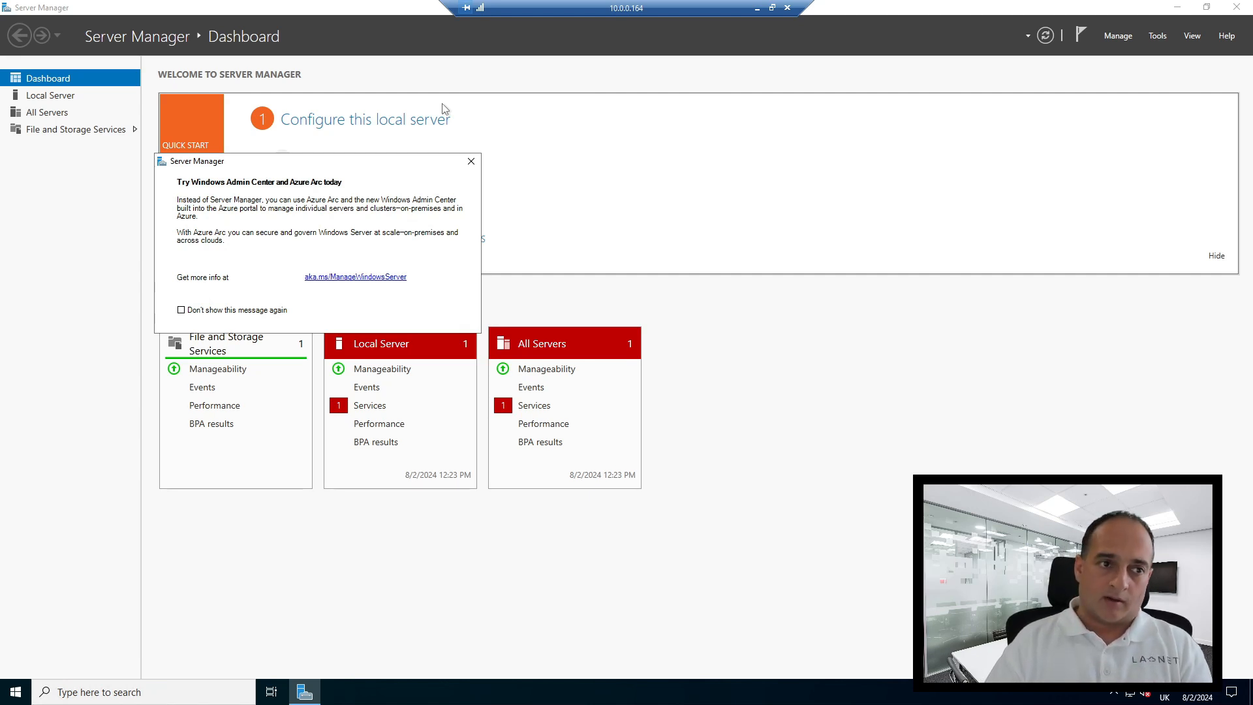
# Dismiss Server Manager's Windows Admin Center and Azure Arc message so that it is not shown again.
pyautogui.click(251, 311)
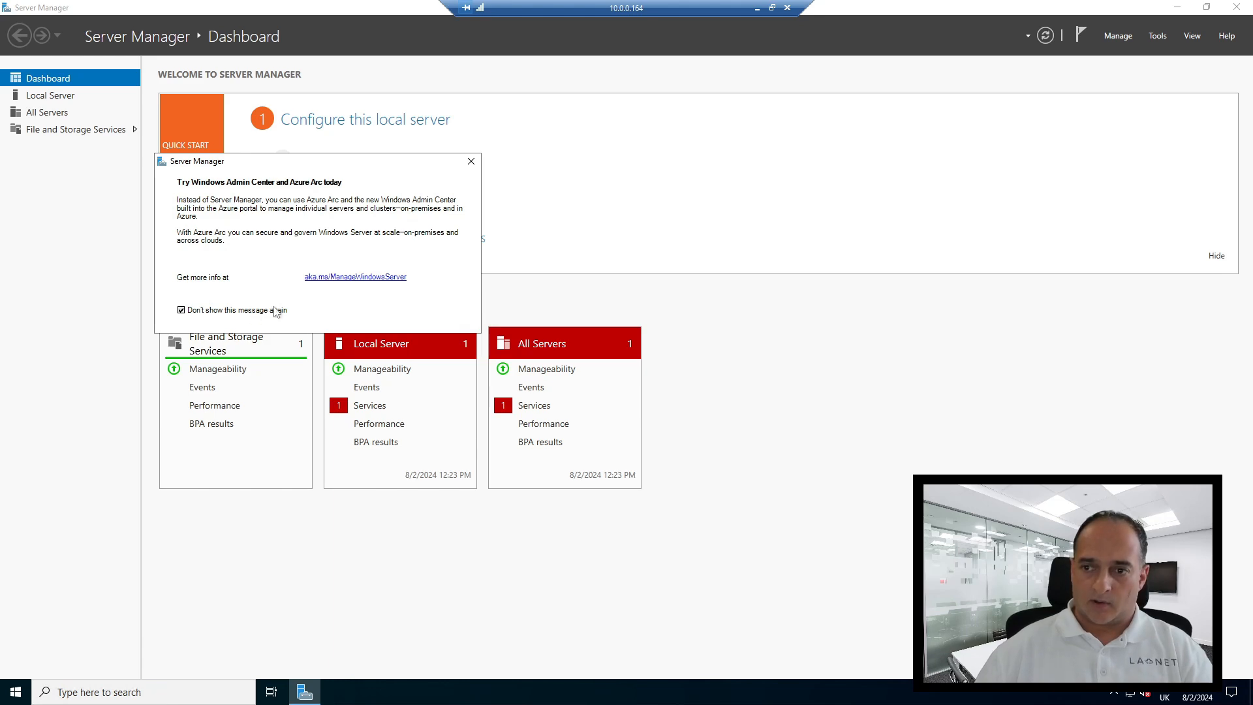
pyautogui.click(470, 162)
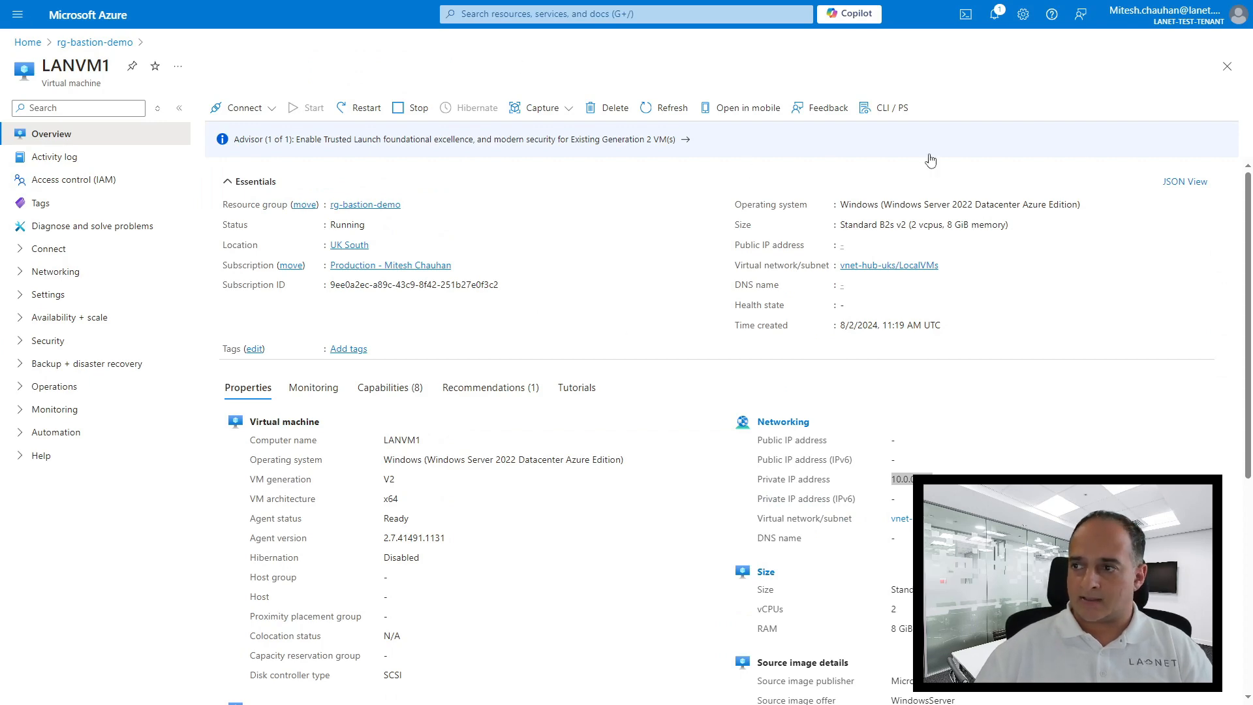
# Return to the Azure portal and open vpngw's point-to-site configuration from rg-bastion-demo to check the allocated IP addresses.
pyautogui.click(1225, 75)
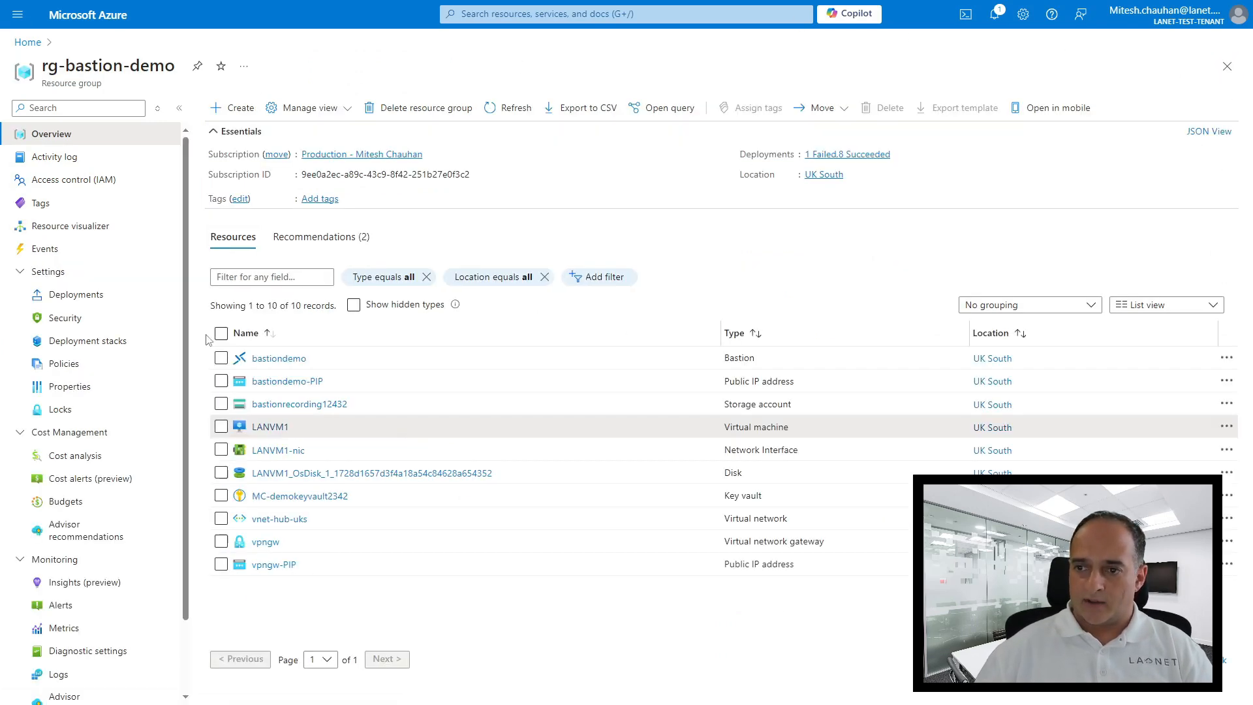
pyautogui.click(265, 541)
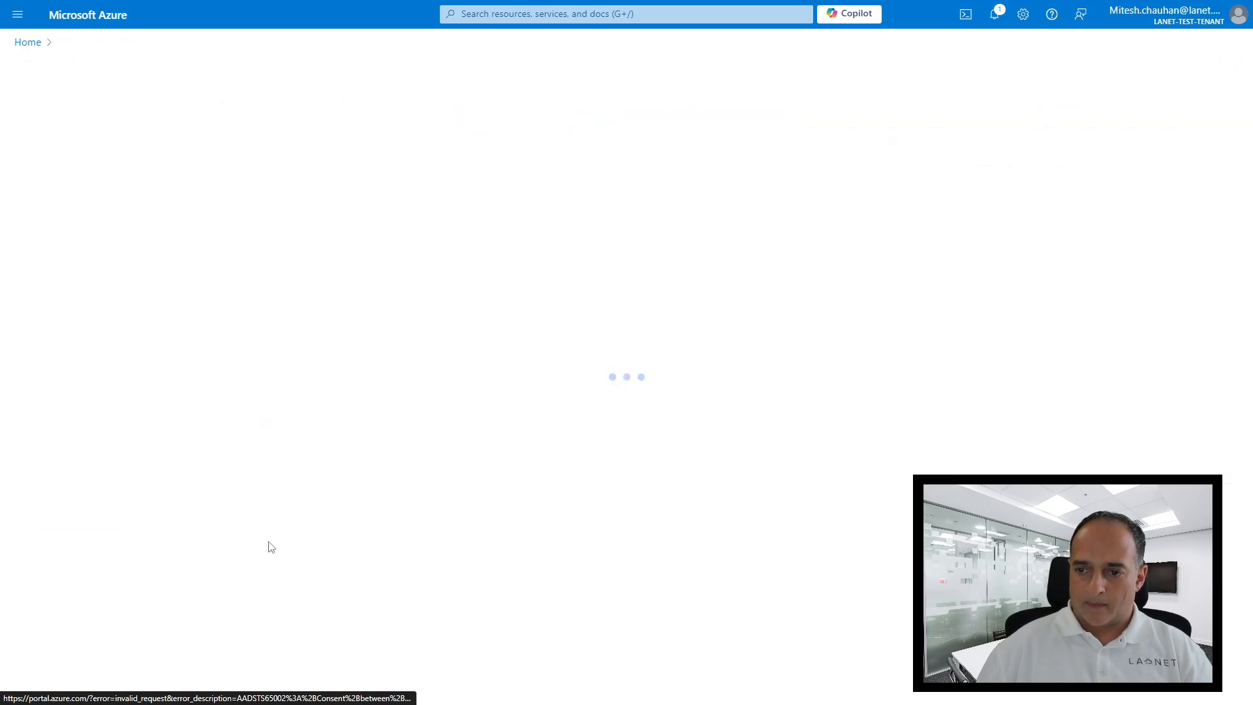
pyautogui.click(98, 318)
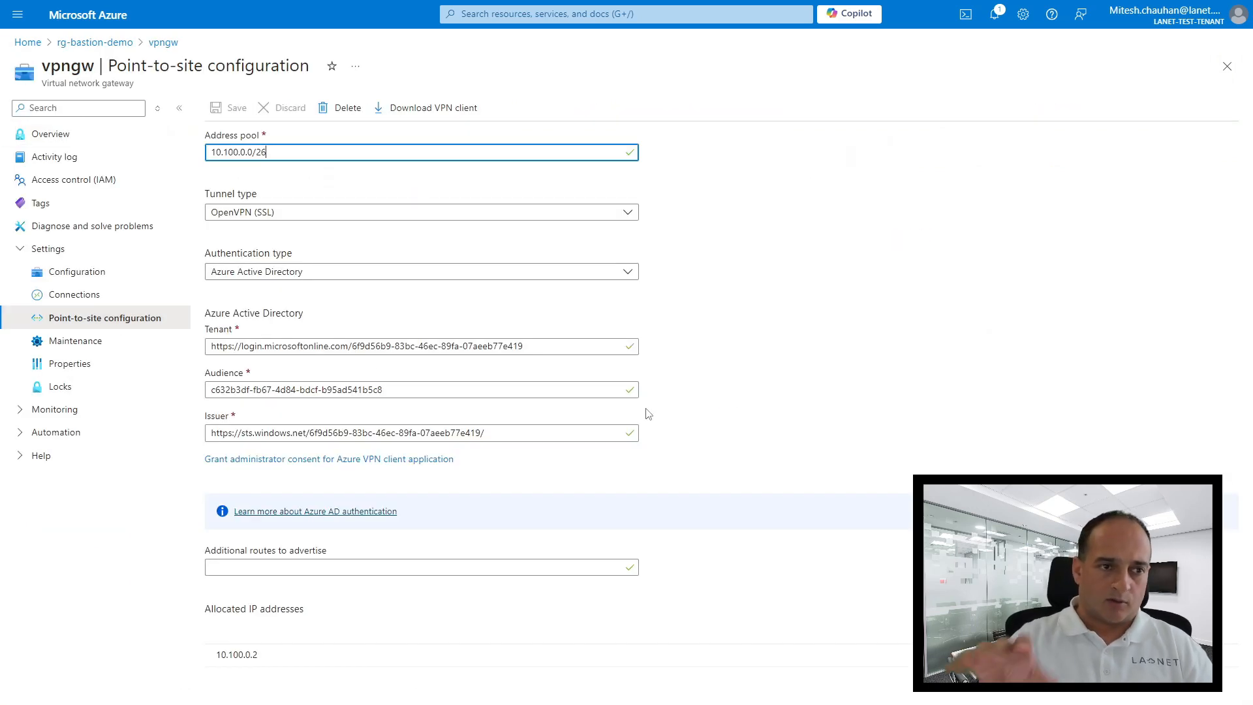